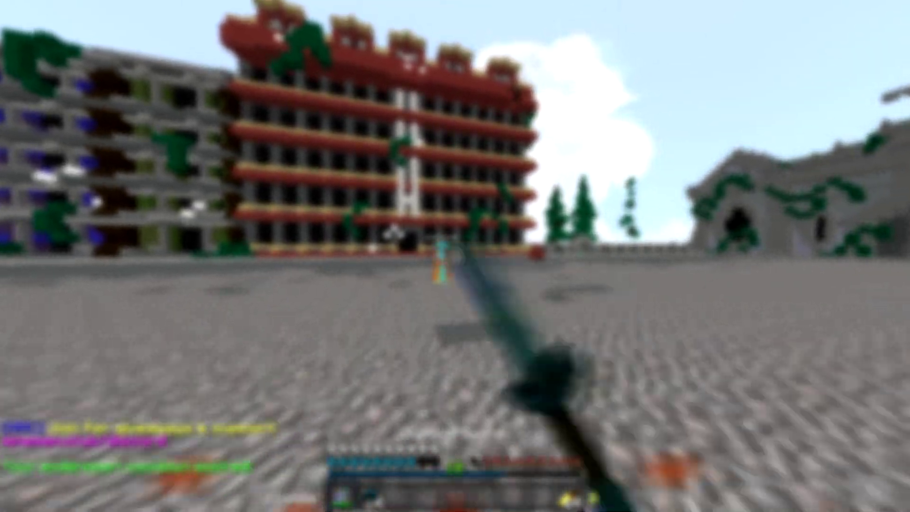
Check the inventory for healing potions, then strike the diamond-armoured opponent until he is slain.
key(e)
key(e)
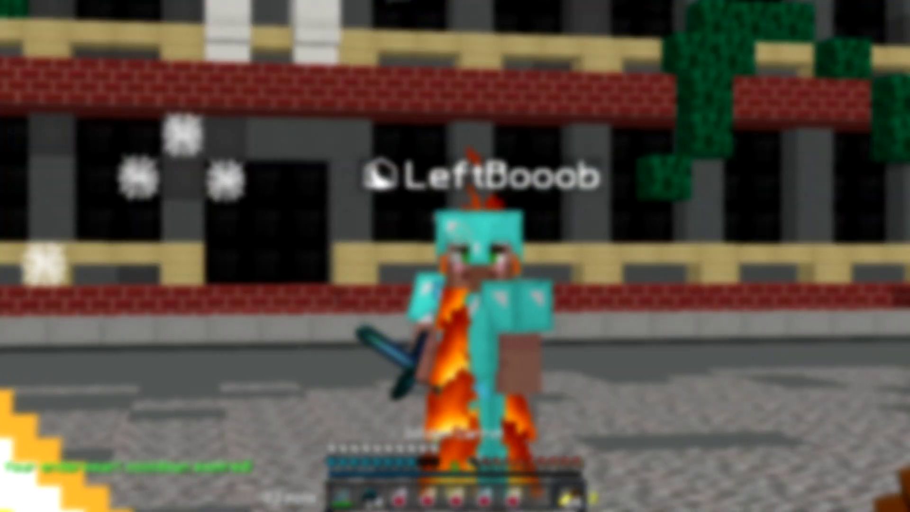
click(455, 256)
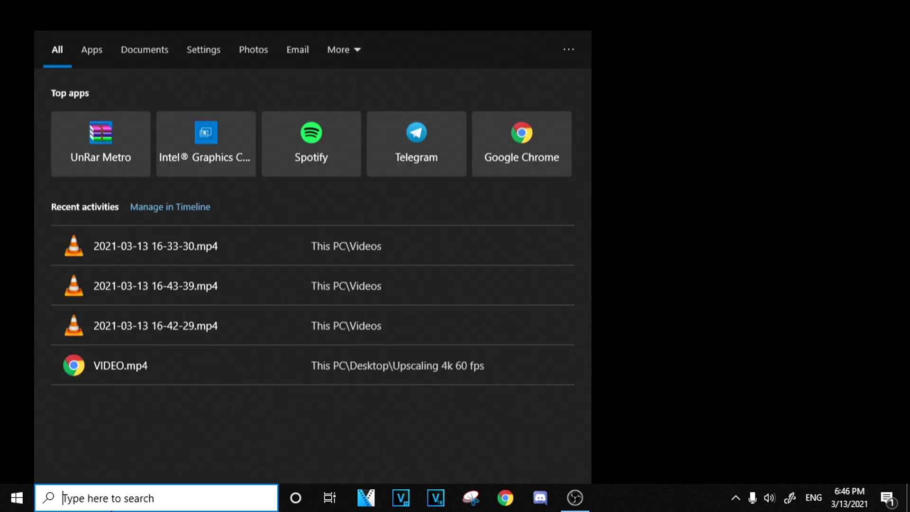
Search 'obs' in Windows search and launch OBS Studio.
text(obs)
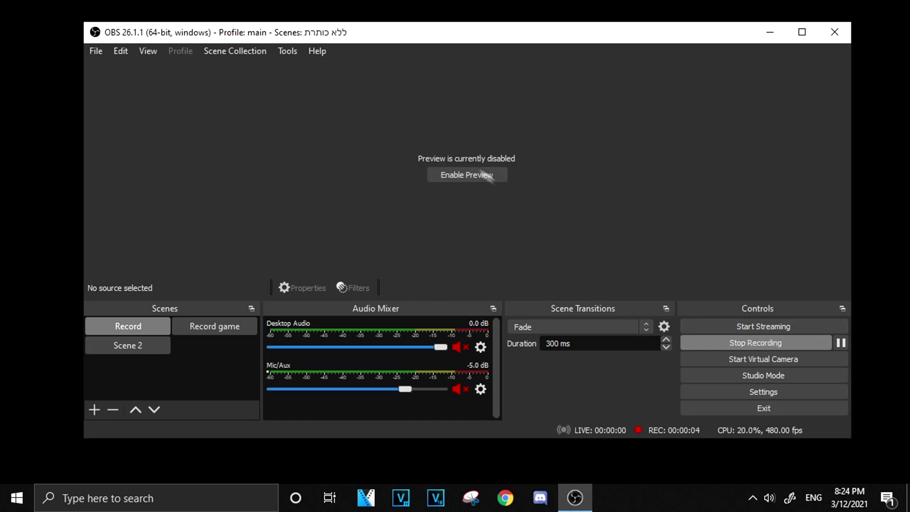
Toggle the live preview off and back on through the preview's right-click menu.
click(446, 177)
right_click(412, 166)
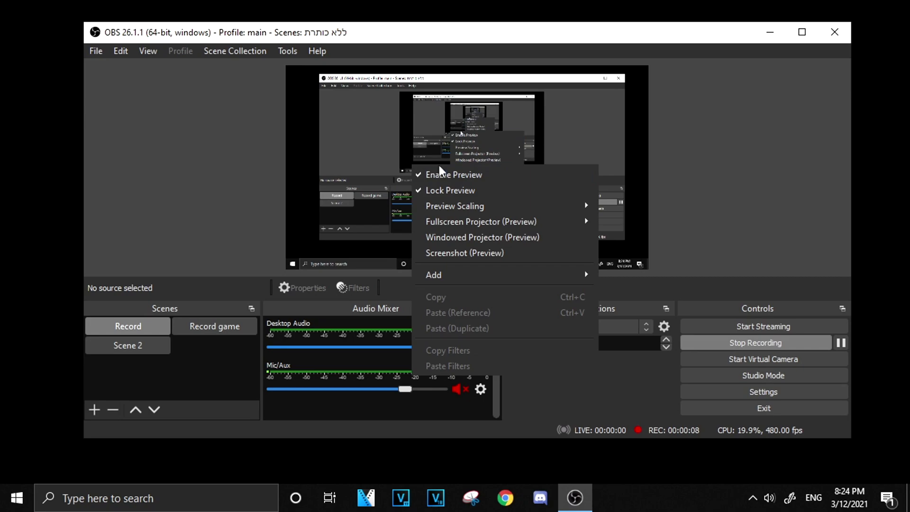
click(431, 175)
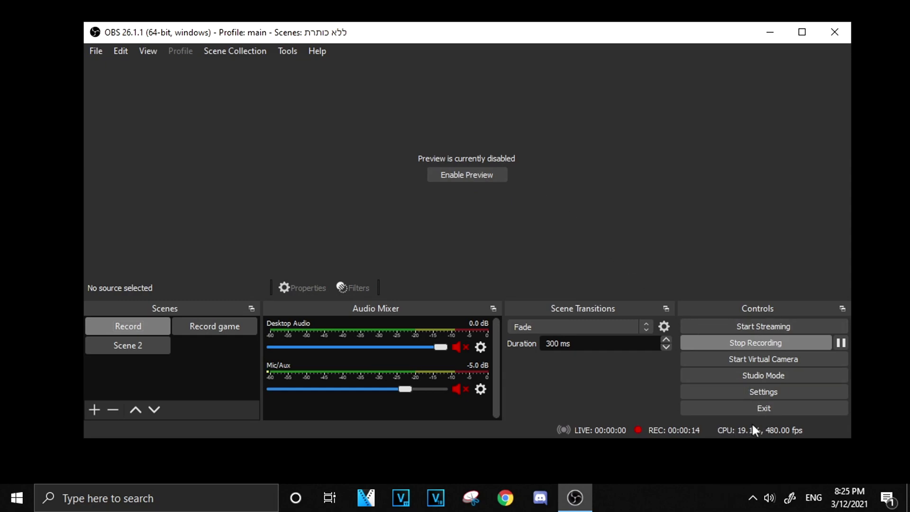
click(432, 174)
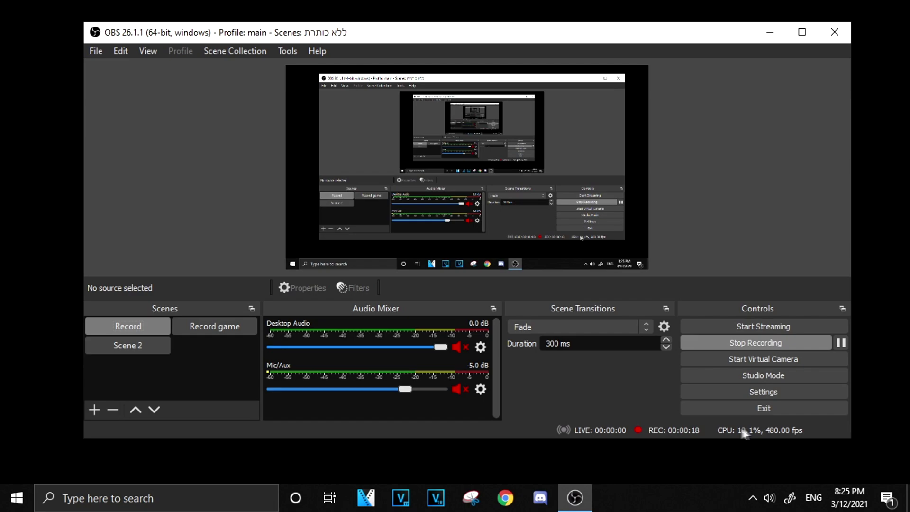
right_click(513, 163)
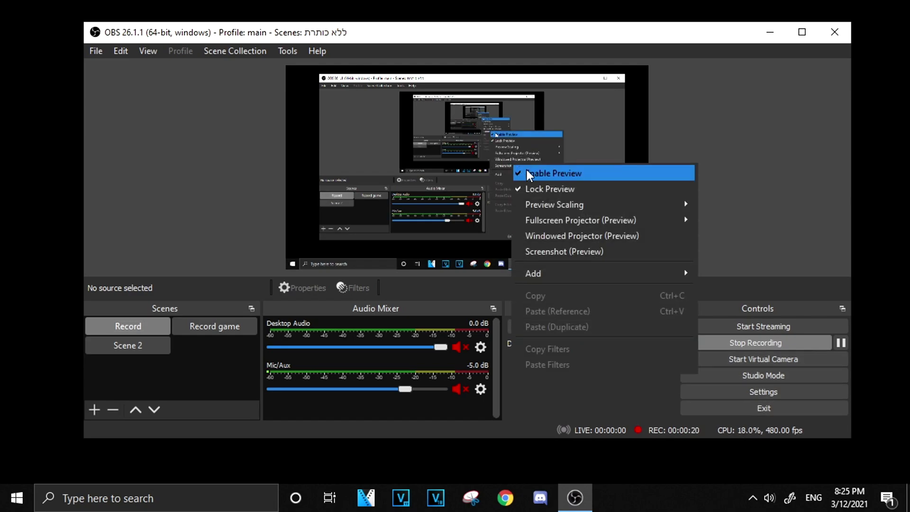
Turn the live preview off and set process priority to High in Advanced settings.
click(527, 170)
click(793, 395)
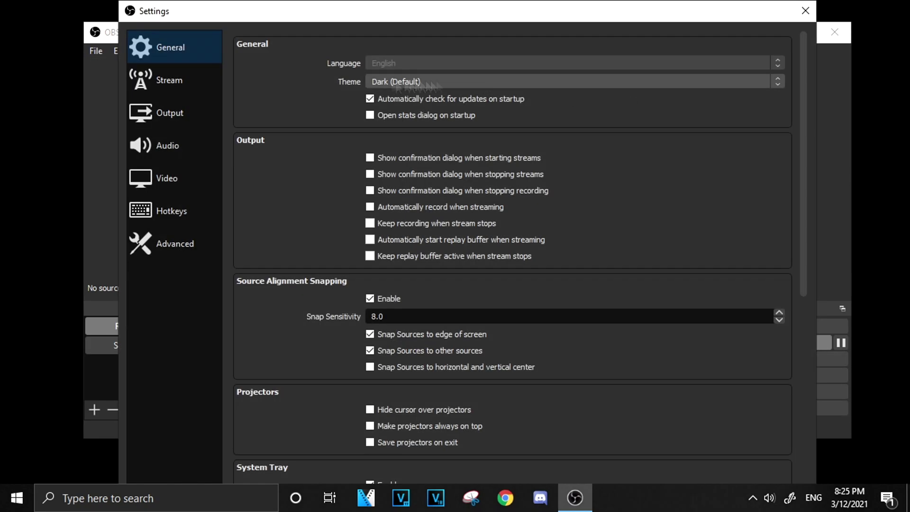
click(138, 246)
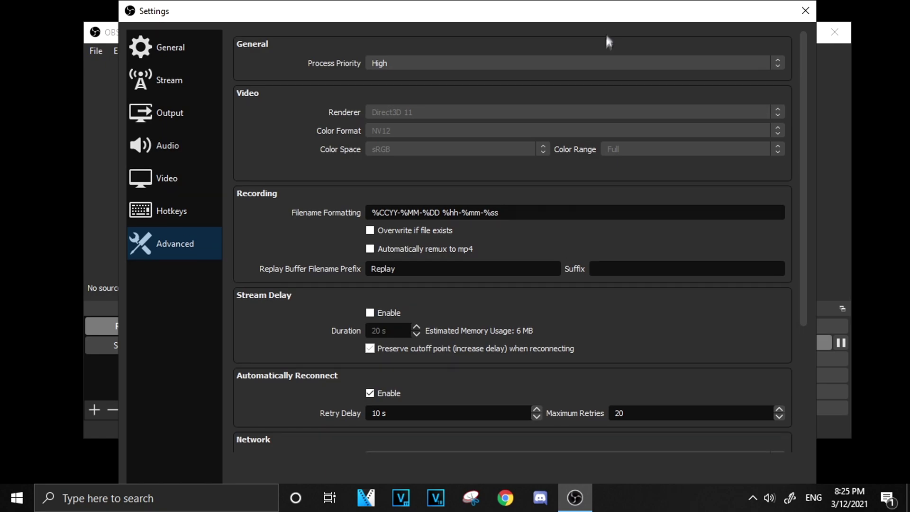
click(601, 63)
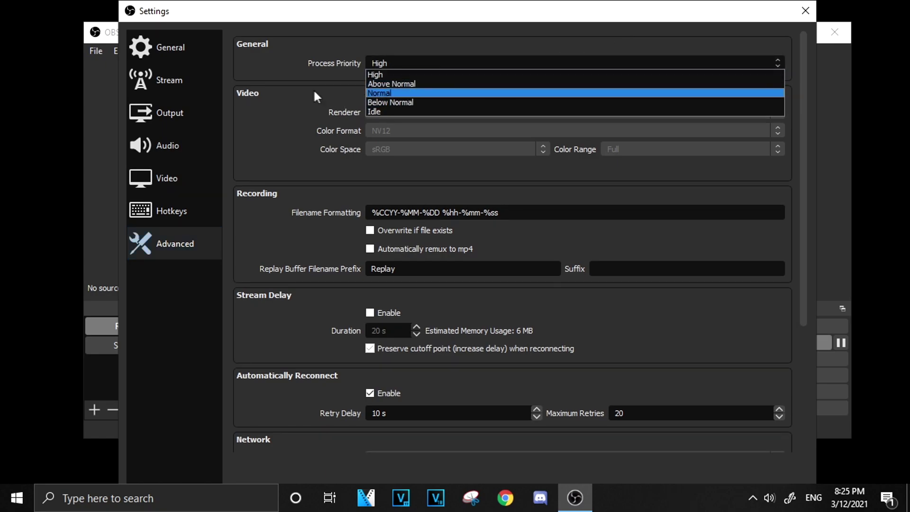
click(367, 146)
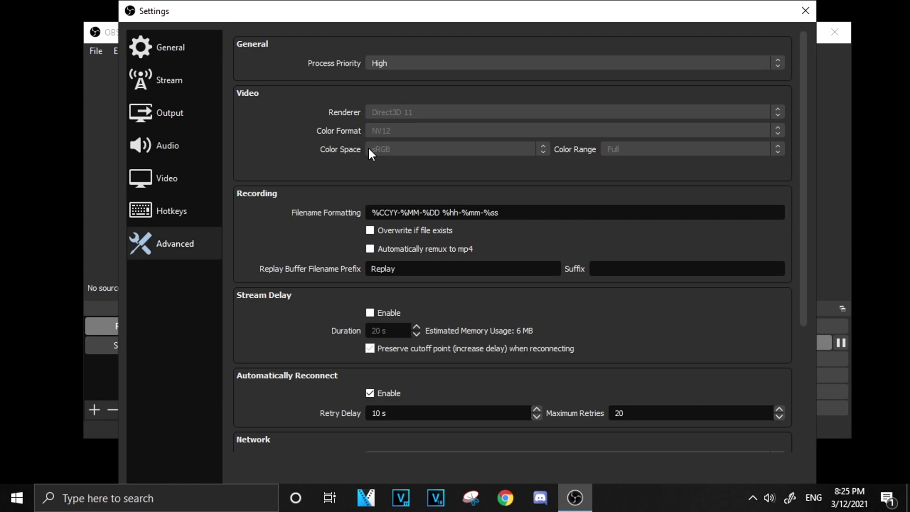
Reconfirm High process priority and move to the Output recording settings.
click(387, 61)
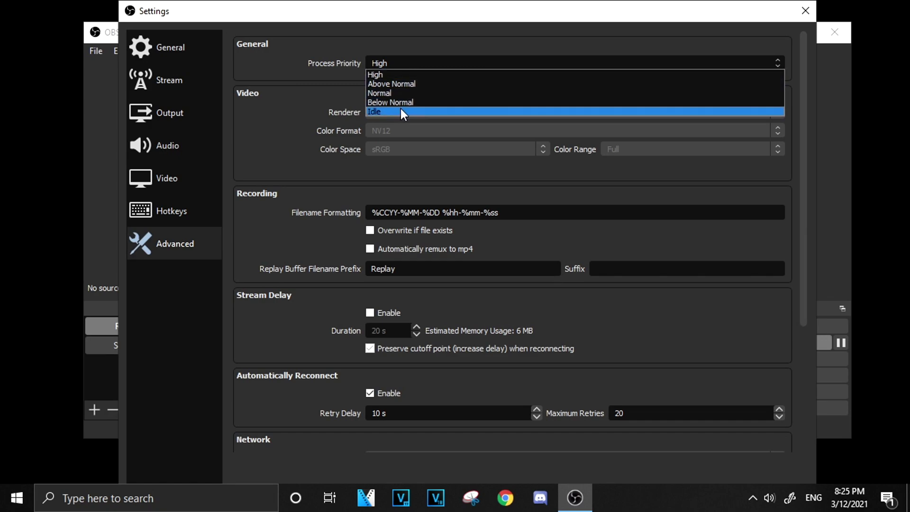
click(396, 66)
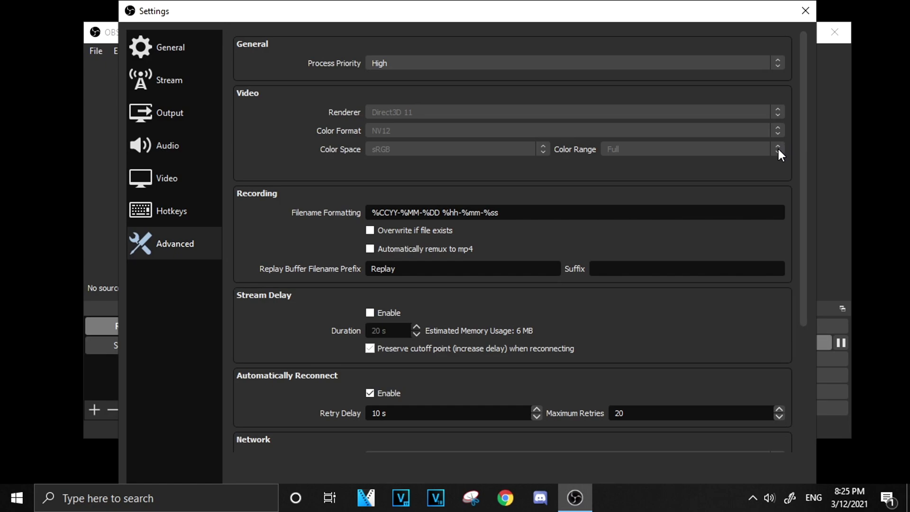
click(198, 171)
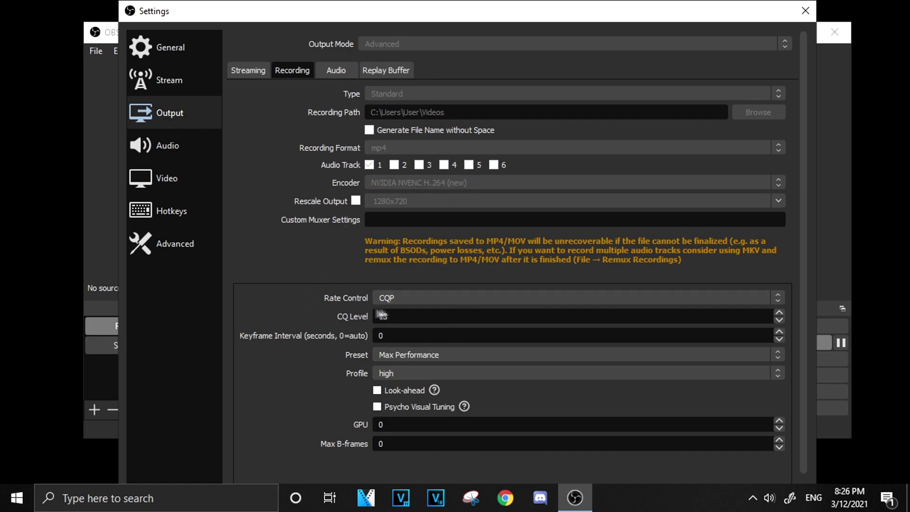
Set the NVENC recording rate control to CQP with CQ Level 13.
click(420, 301)
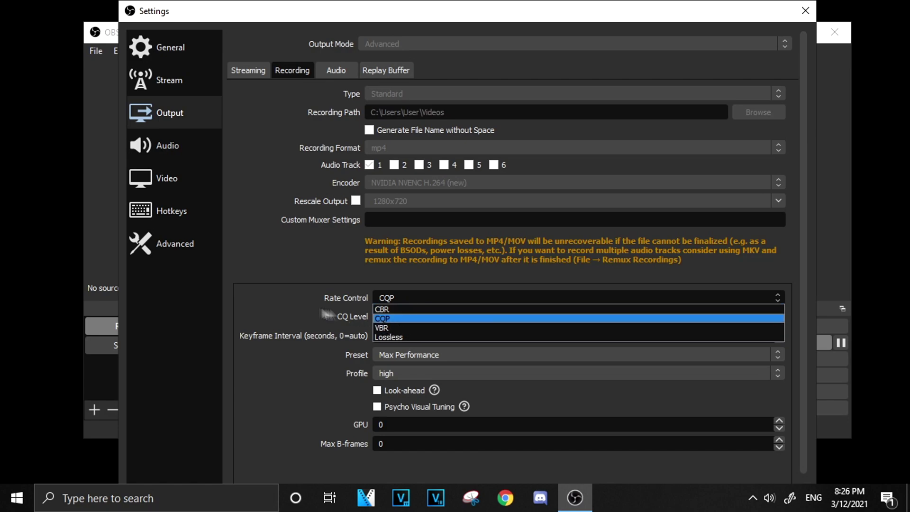
click(387, 296)
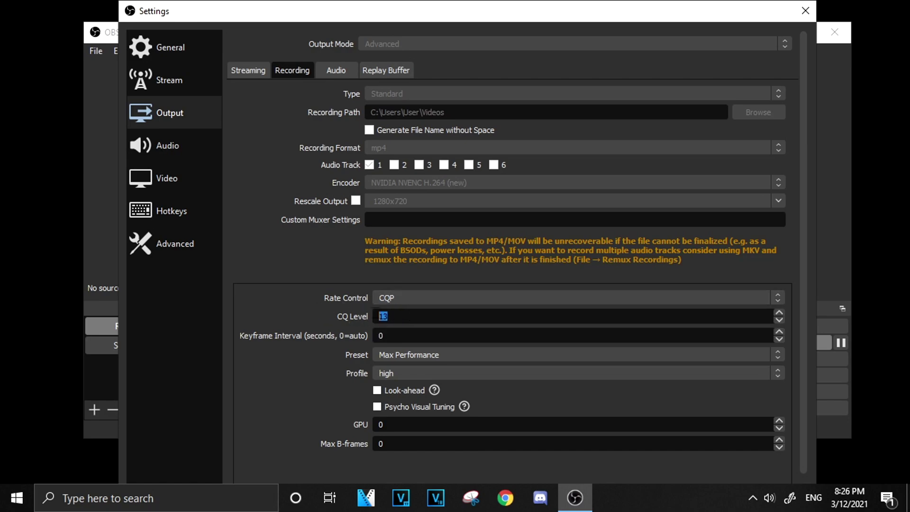
drag(404, 316, 322, 319)
text(14)
key(BackSpace)
text(3)
scroll(303, 349, down, 1)
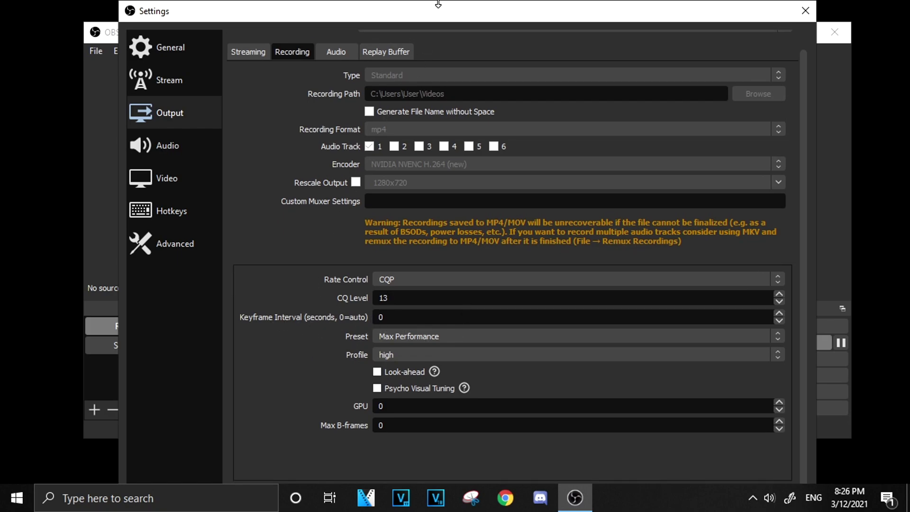
drag(438, 6, 448, 24)
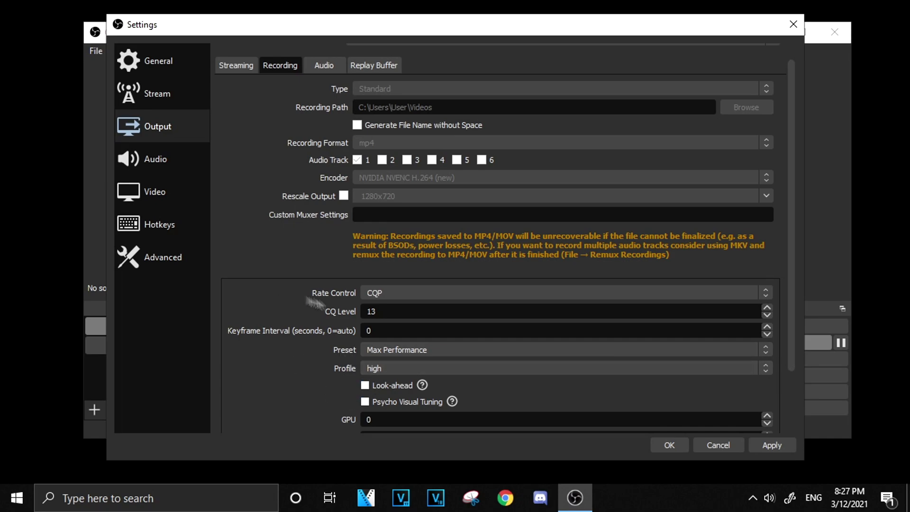
scroll(322, 319, down, 3)
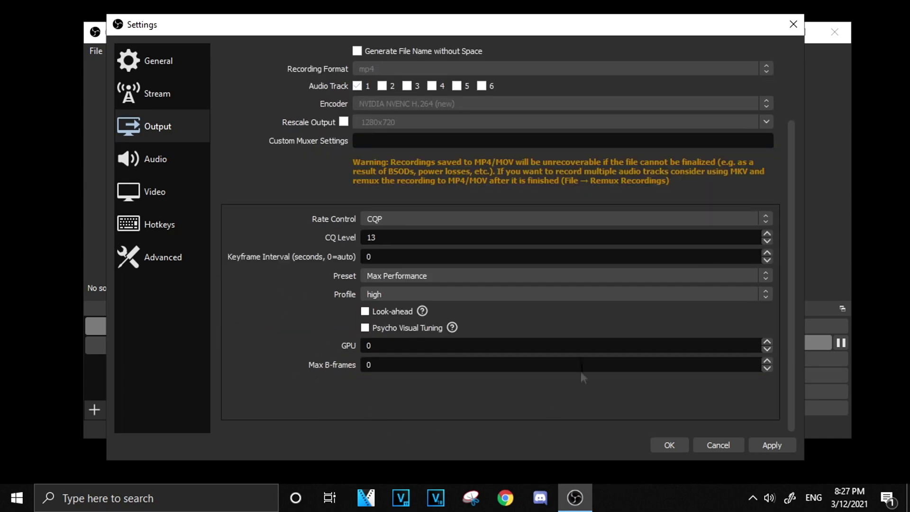
click(401, 274)
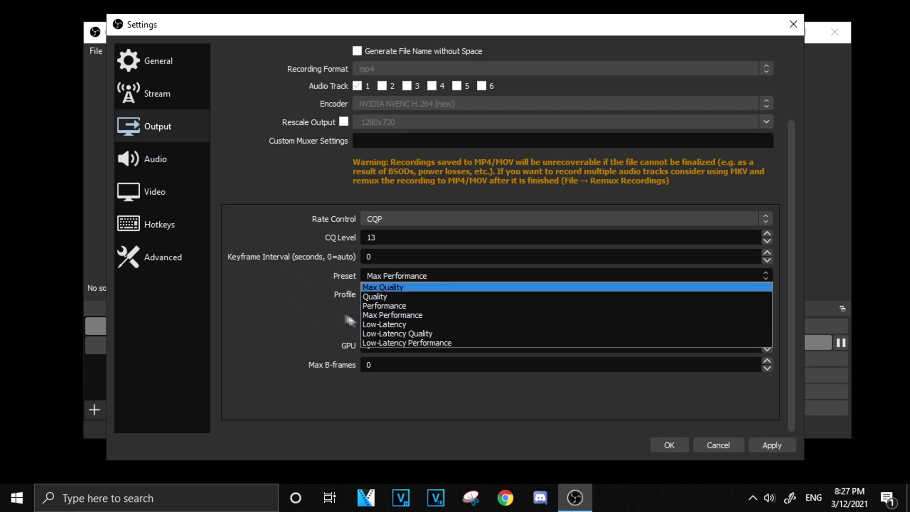
click(391, 316)
click(393, 293)
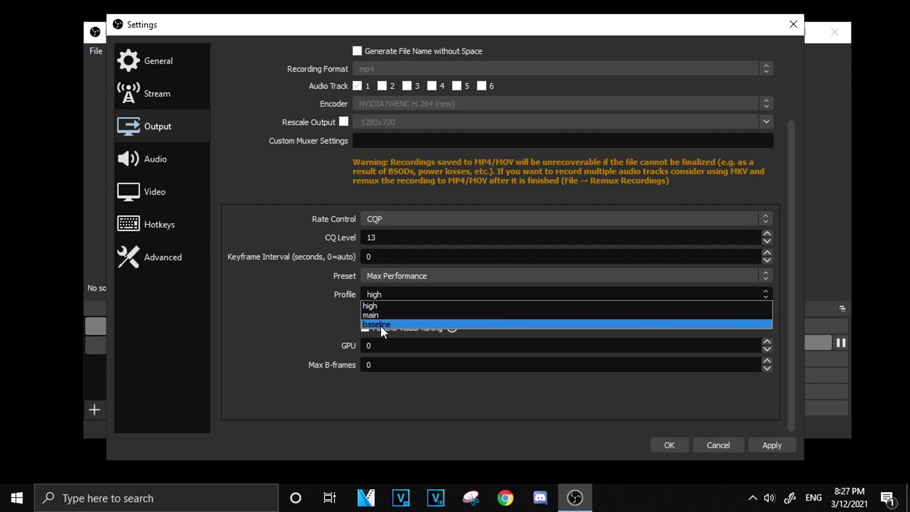
click(369, 305)
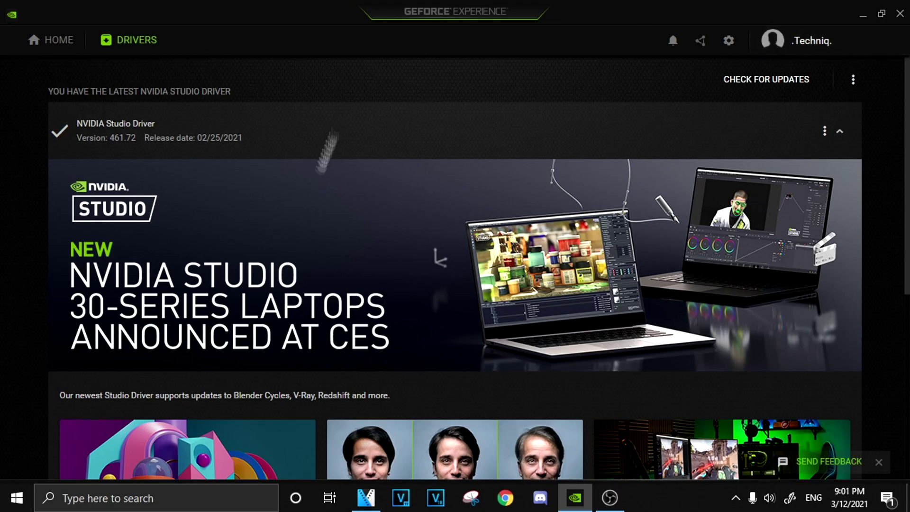
View the driver preference options and check for NVIDIA driver updates.
click(852, 80)
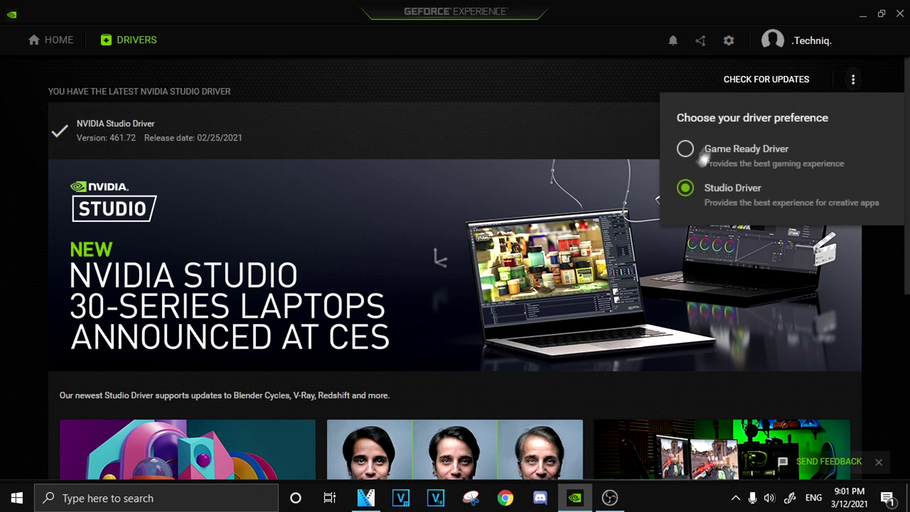
click(767, 79)
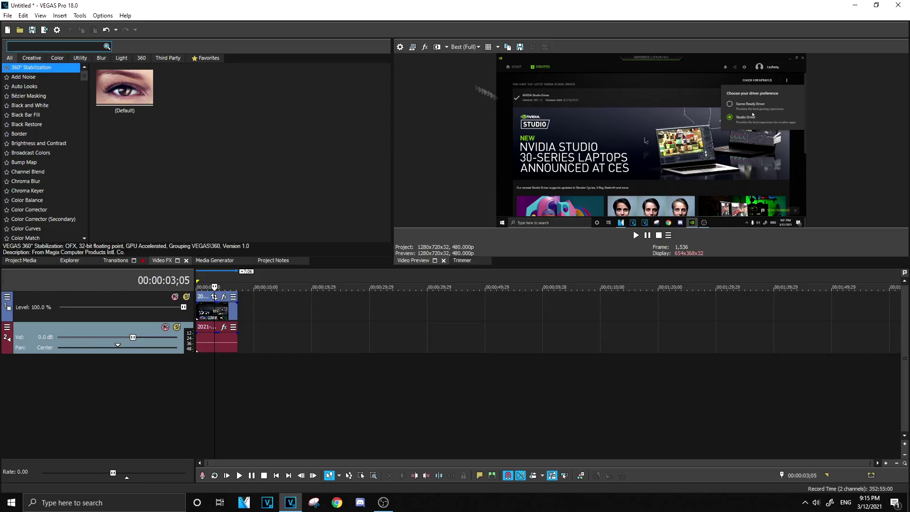
Review preview quality options, then open Project Properties keeping 8-bit full range pixel format.
click(467, 46)
mouse_move(455, 88)
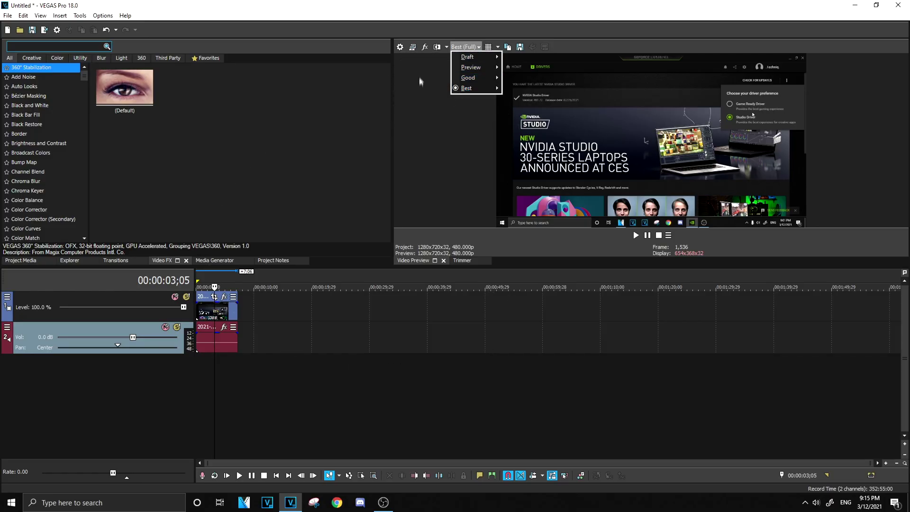
click(401, 49)
click(401, 48)
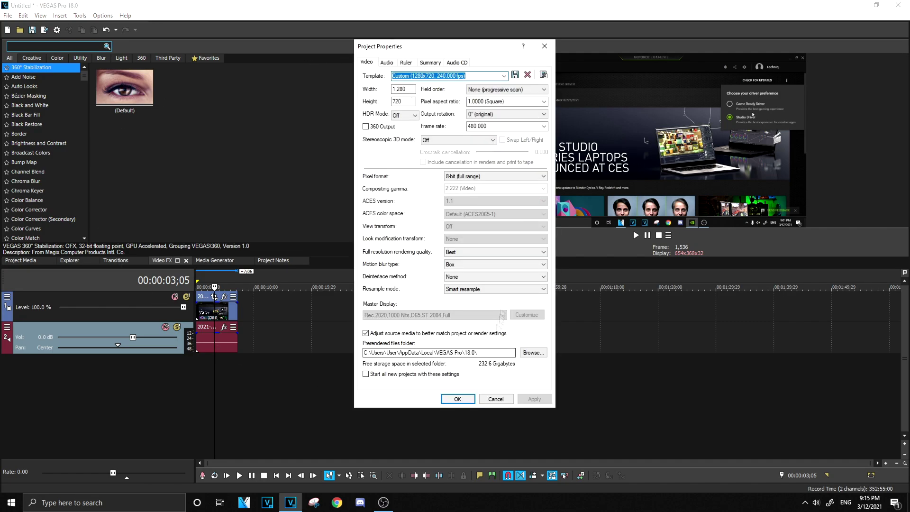
click(462, 176)
click(468, 233)
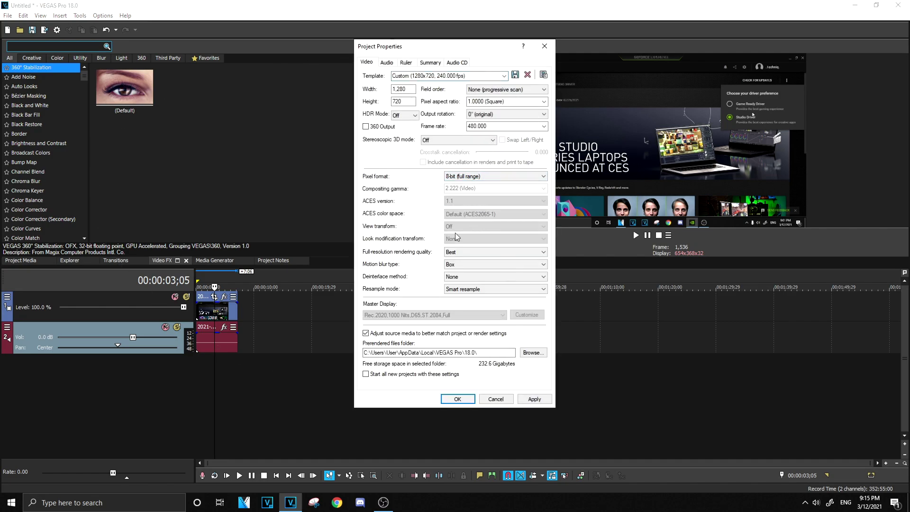